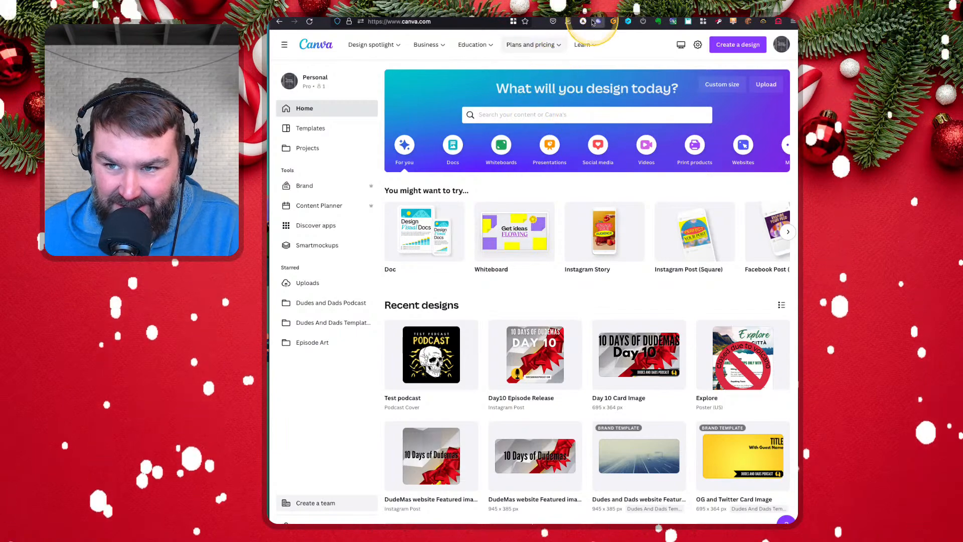
pyautogui.click(517, 11)
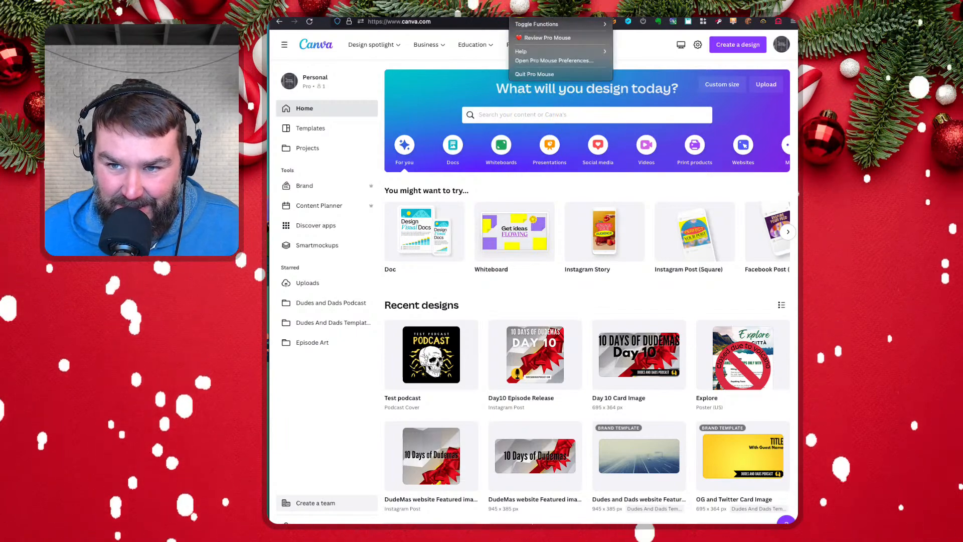
pyautogui.click(532, 76)
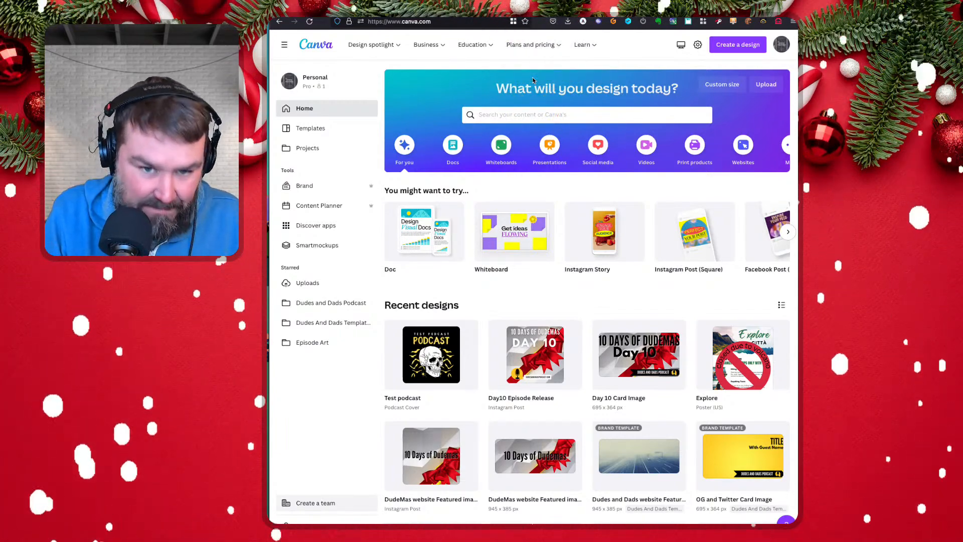
pyautogui.hotkey('ctrl', 's')
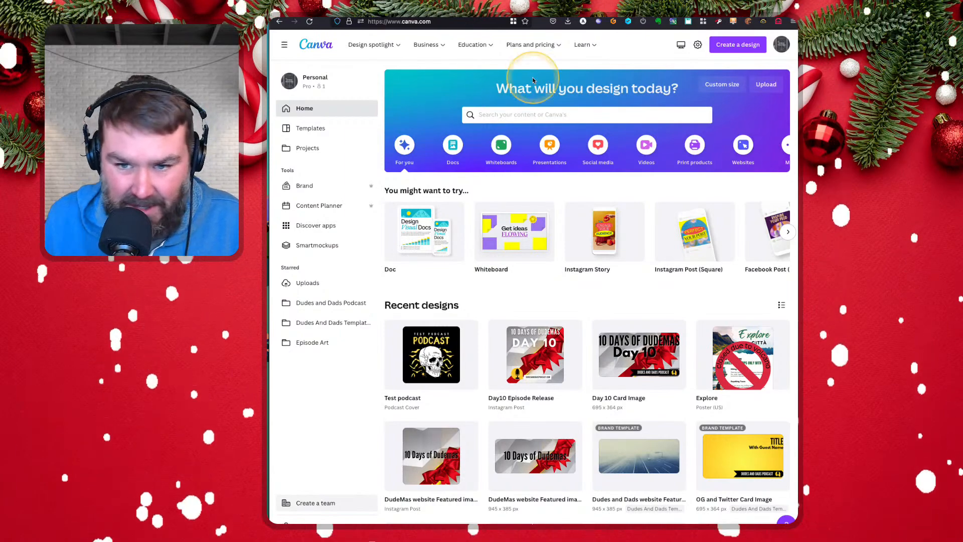
pyautogui.hotkey('ctrl', 'z')
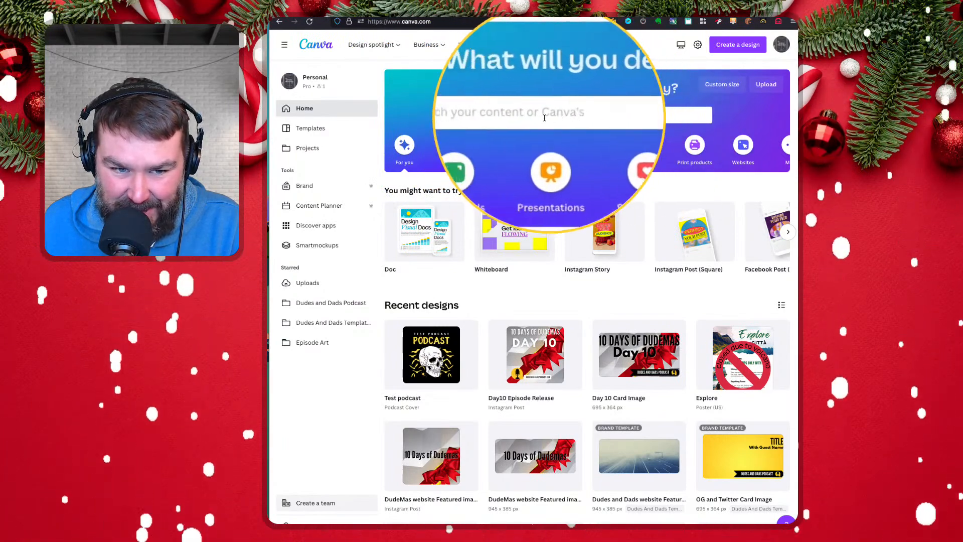
# Search the templates for "podcast cover art"
pyautogui.click(524, 118)
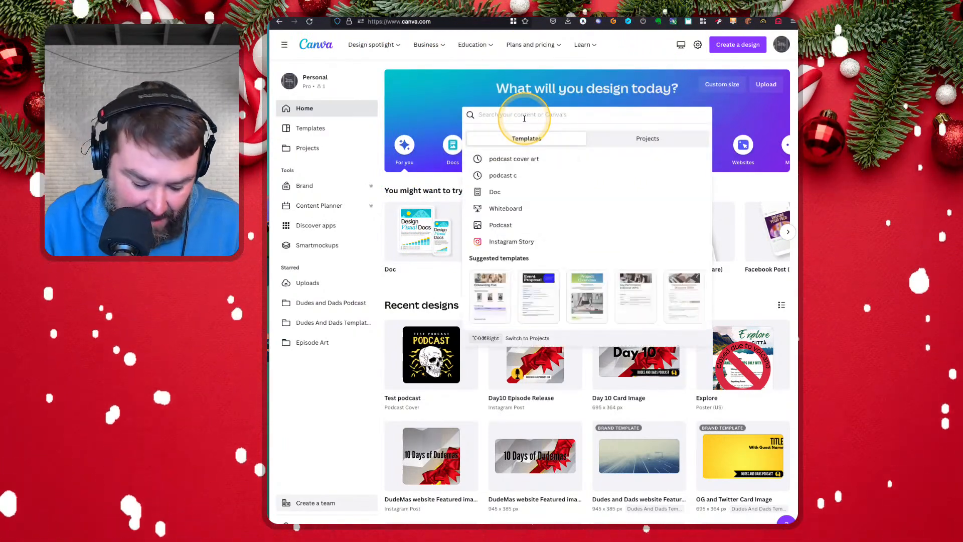
pyautogui.write('podcast c')
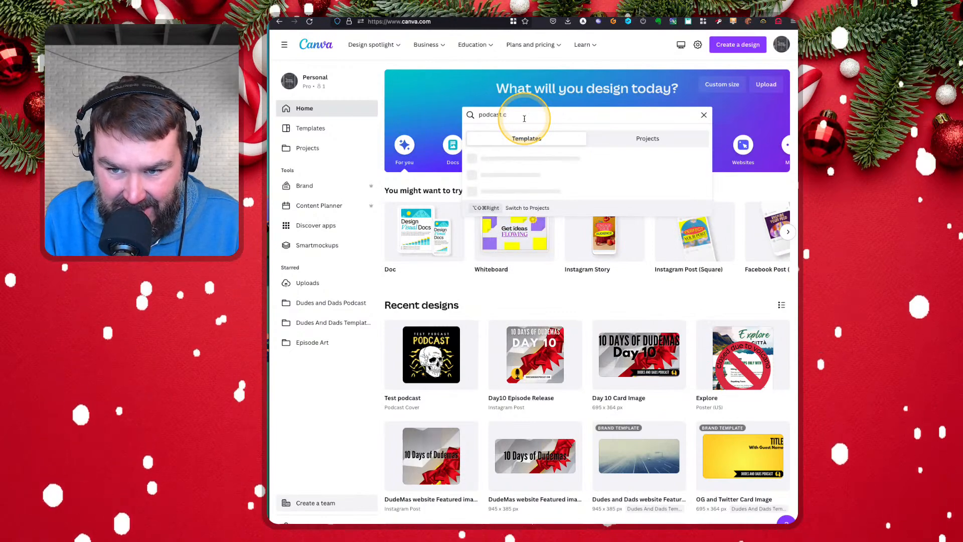
pyautogui.write('over art')
pyautogui.press('Return')
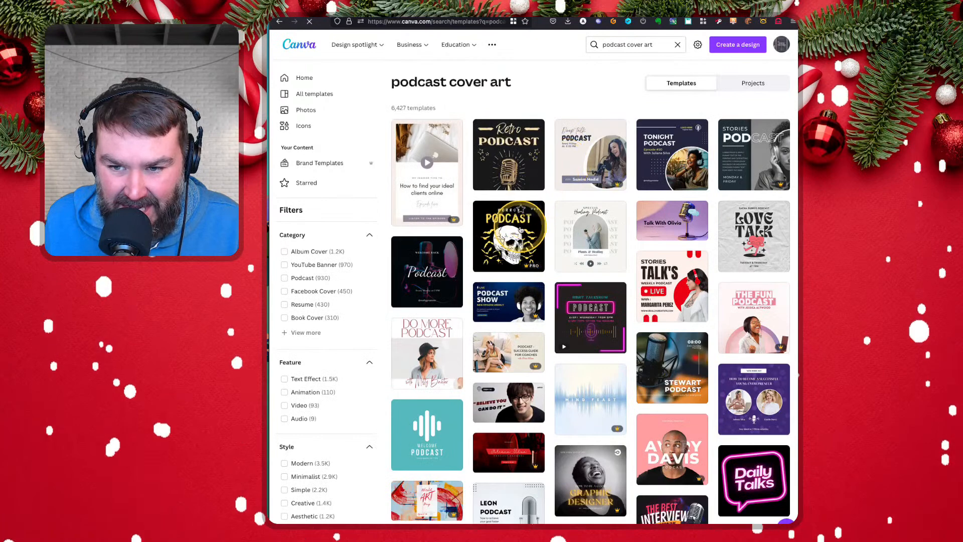
# Browse the podcast cover art templates and open the teal Welcome Podcast design with white sound bars for editing
pyautogui.scroll(-3, 622, 180)
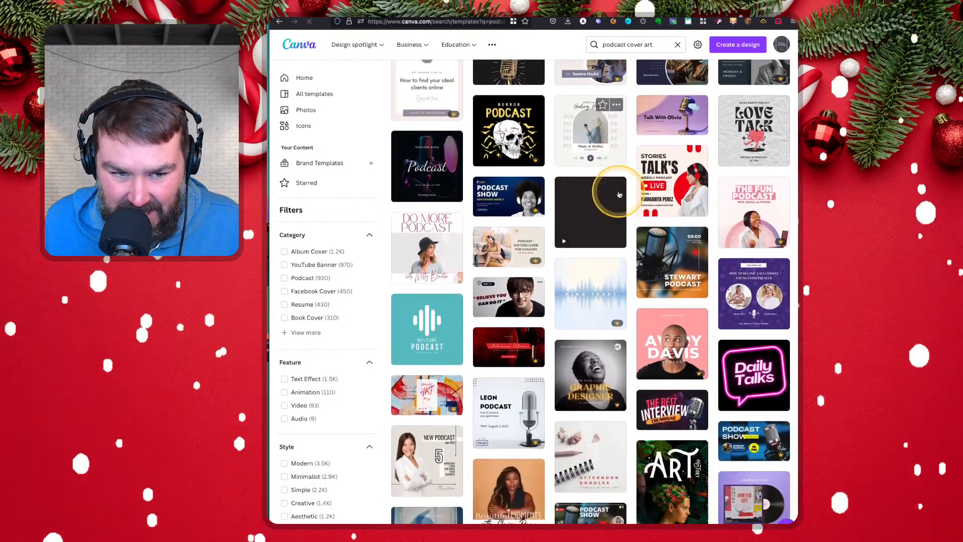
pyautogui.scroll(-3, 620, 194)
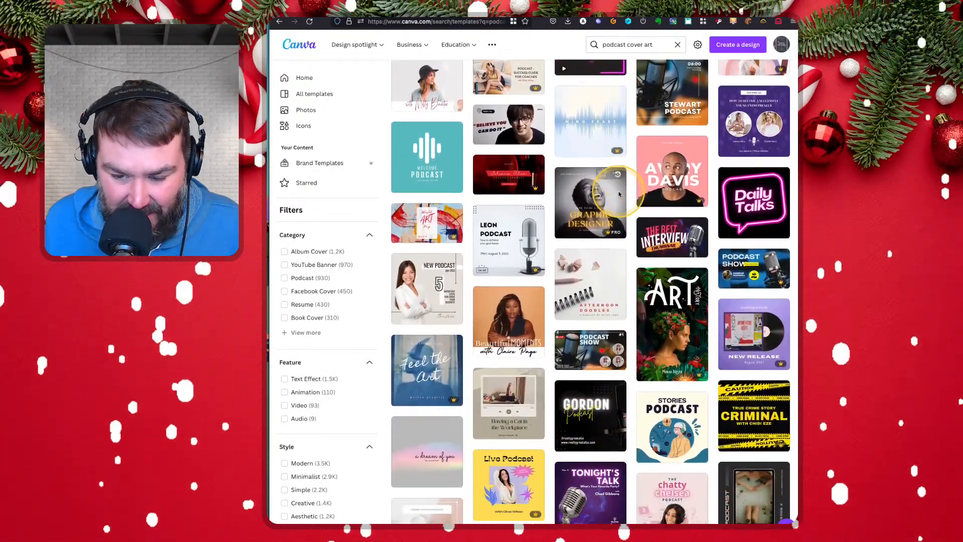
pyautogui.scroll(-6, 620, 194)
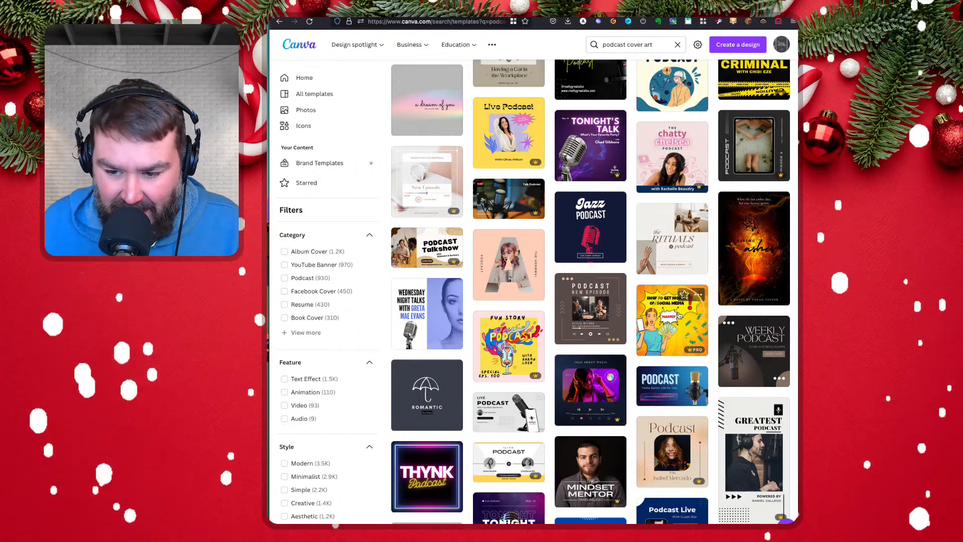
pyautogui.scroll(-3, 621, 427)
pyautogui.scroll(-8, 621, 427)
pyautogui.scroll(-4, 621, 424)
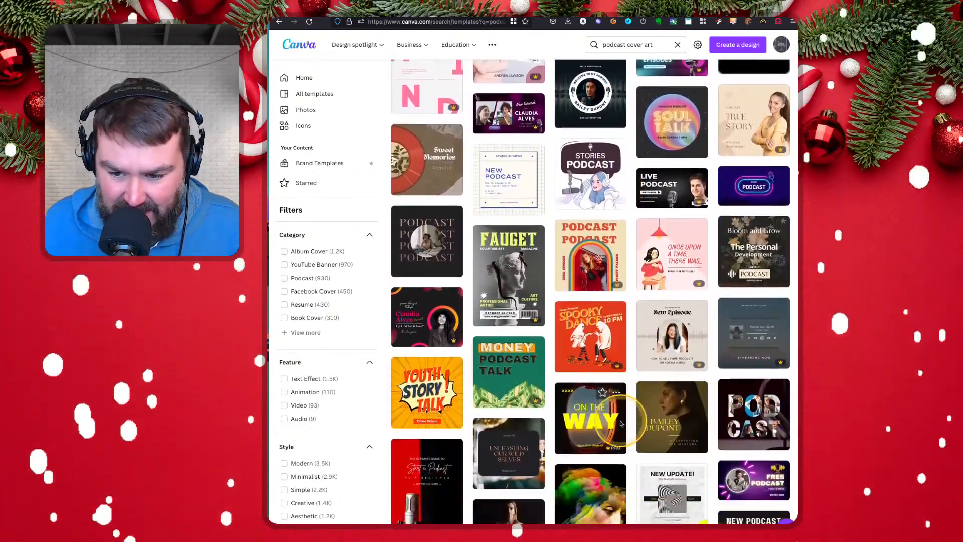
pyautogui.scroll(-5, 621, 424)
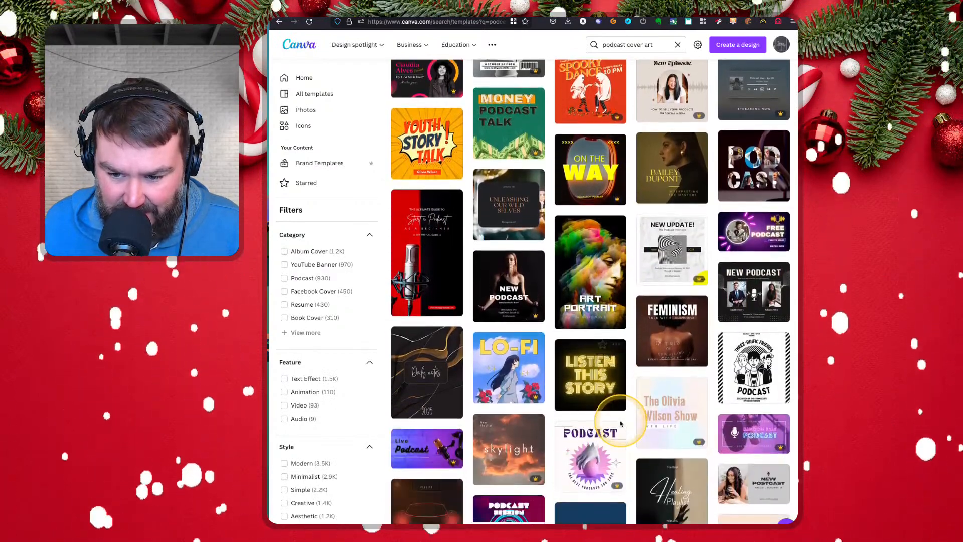
pyautogui.scroll(-2, 621, 424)
pyautogui.scroll(-10, 621, 424)
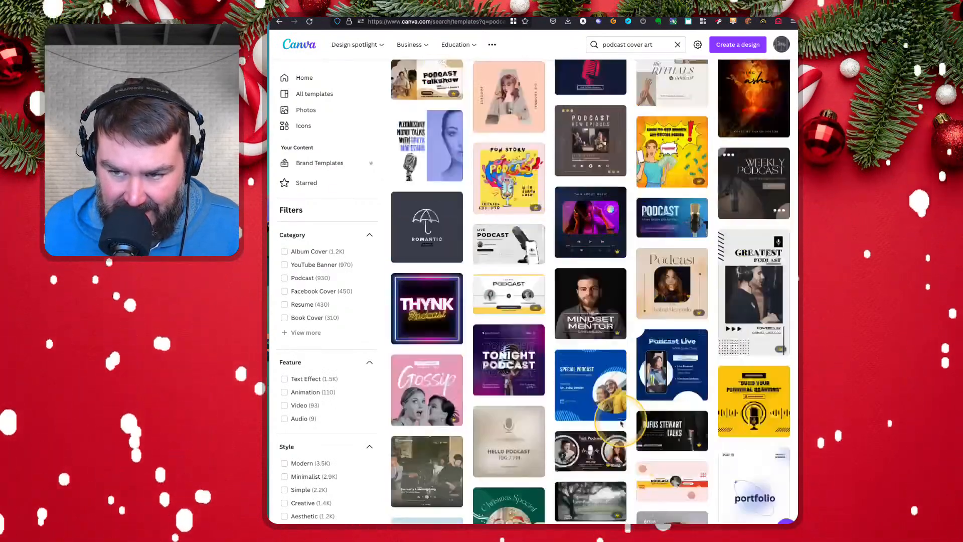
pyautogui.scroll(2, 621, 420)
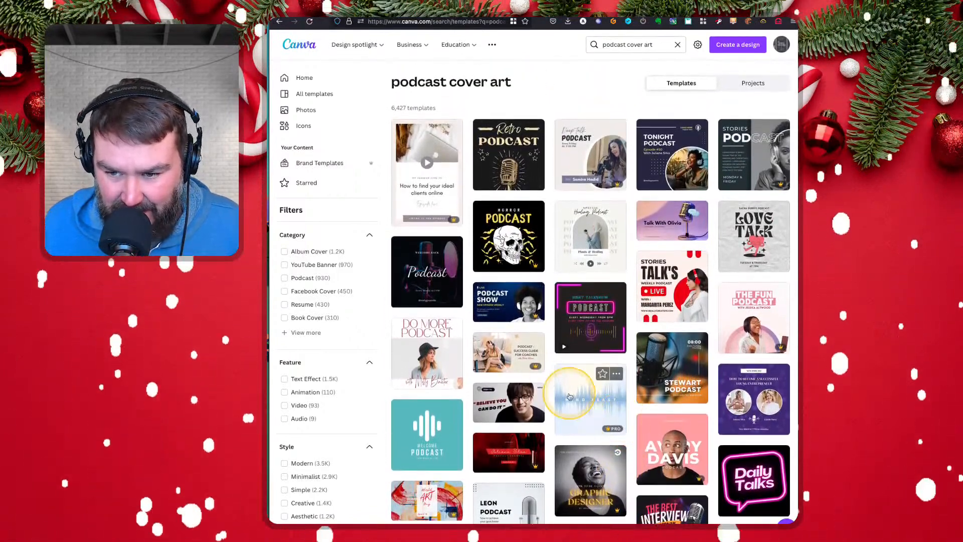
pyautogui.click(429, 430)
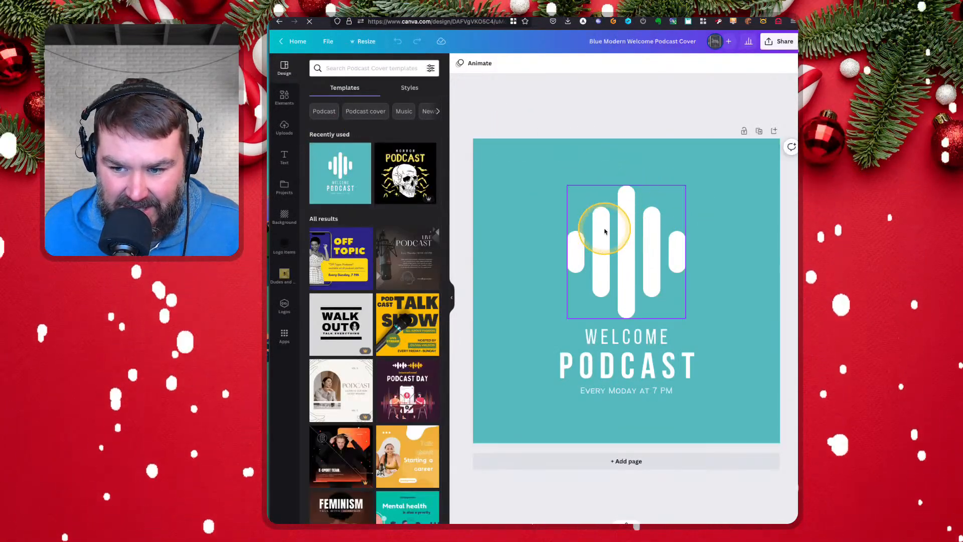
# Replace the WELCOME text with MY AWESOME and widen its text box so the words fit on one line
pyautogui.doubleClick(617, 336)
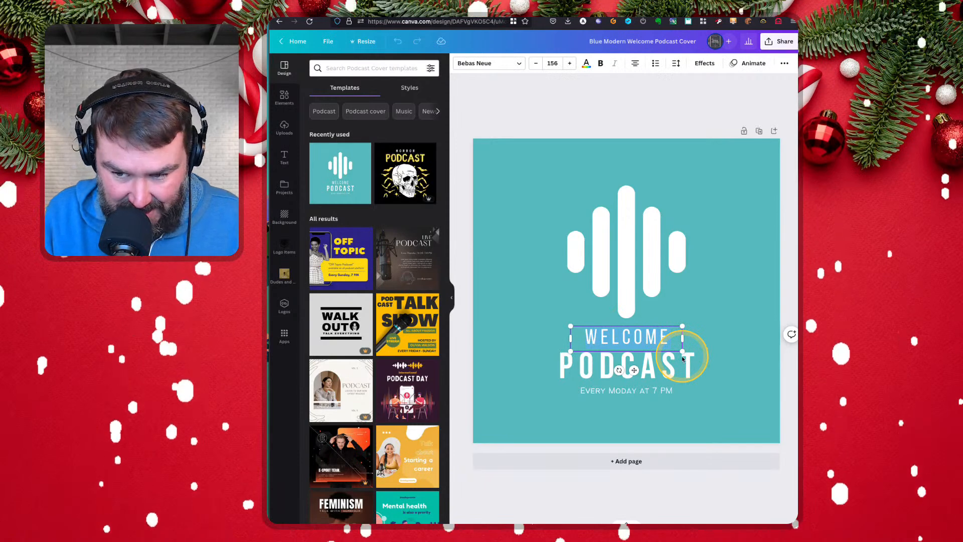
pyautogui.write('MY AWESOME')
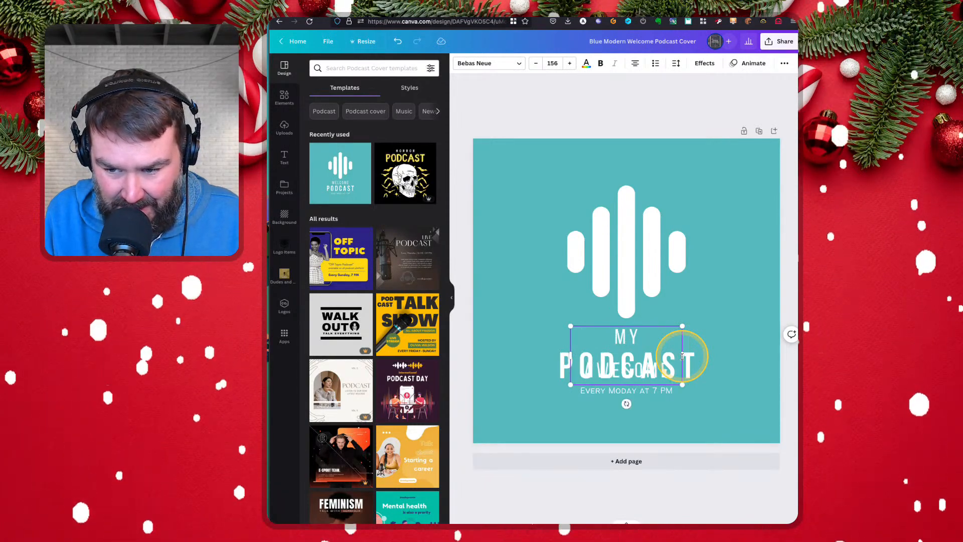
pyautogui.press('BackSpace')
pyautogui.press('BackSpace')
pyautogui.press('BackSpace')
pyautogui.press('BackSpace')
pyautogui.press('BackSpace')
pyautogui.press('BackSpace')
pyautogui.press('BackSpace')
pyautogui.press('BackSpace')
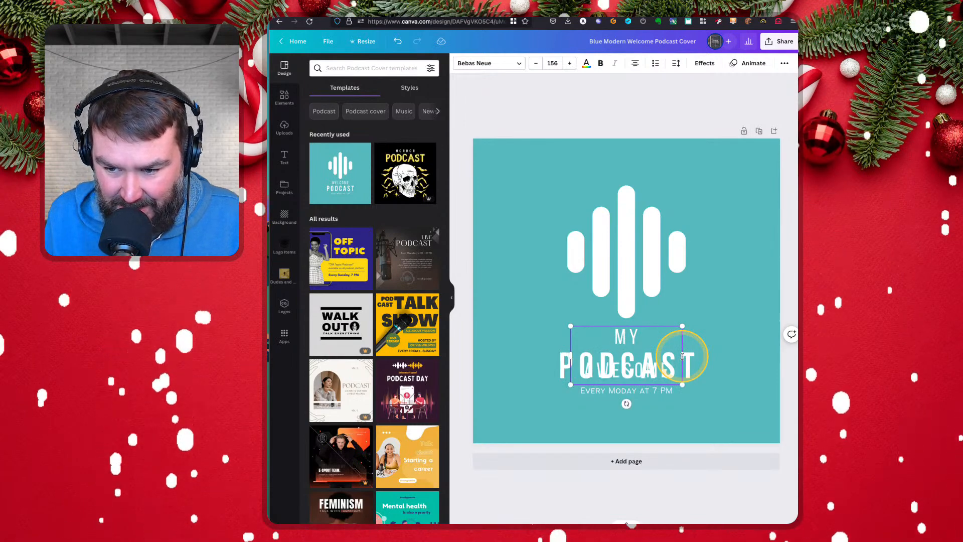
pyautogui.moveTo(570, 354); pyautogui.dragTo(551, 355)
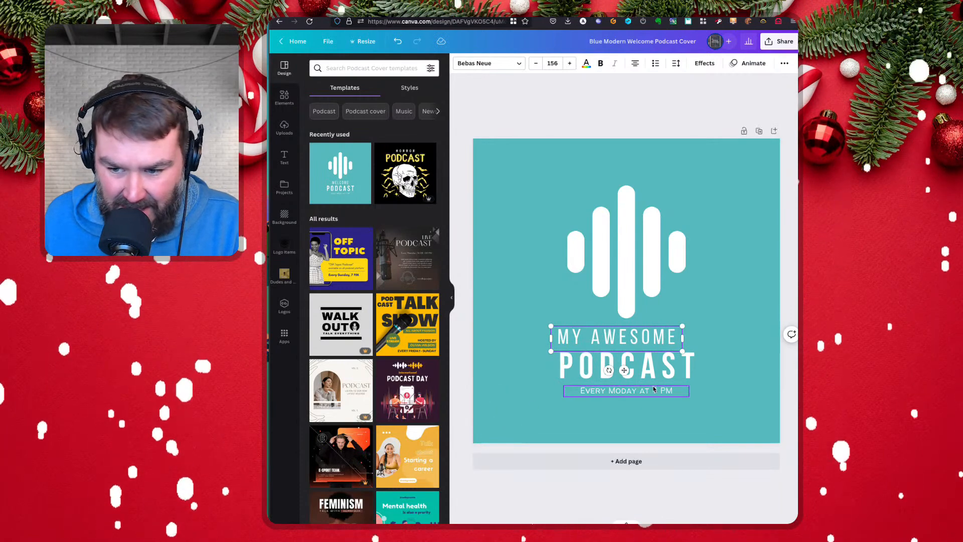
# Centre the MY AWESOME text above the word PODCAST
pyautogui.click(559, 313)
pyautogui.click(606, 337)
pyautogui.moveTo(606, 338); pyautogui.dragTo(615, 335)
pyautogui.click(542, 322)
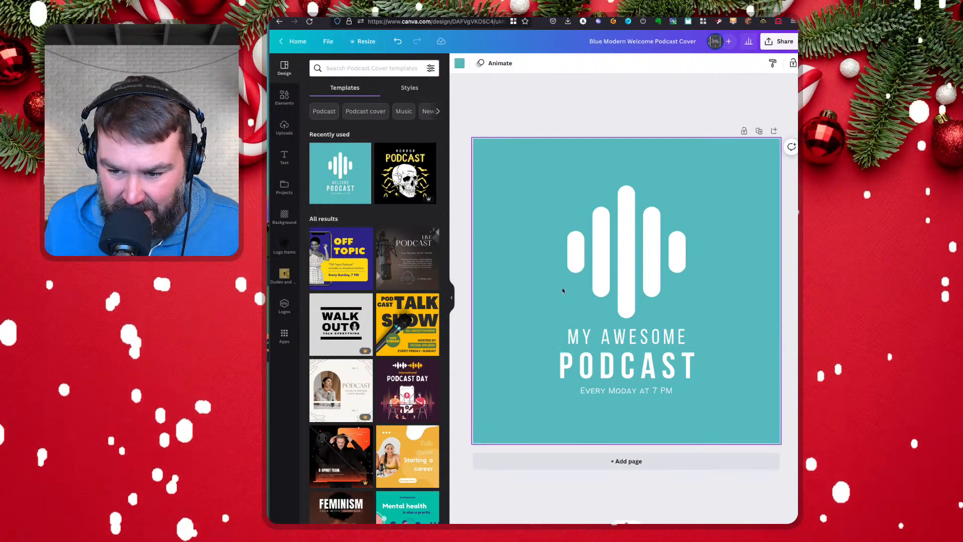
# Try a black RSS graphic from an element search for "rss" in the cover's lower-left corner and remove it again
pyautogui.click(284, 96)
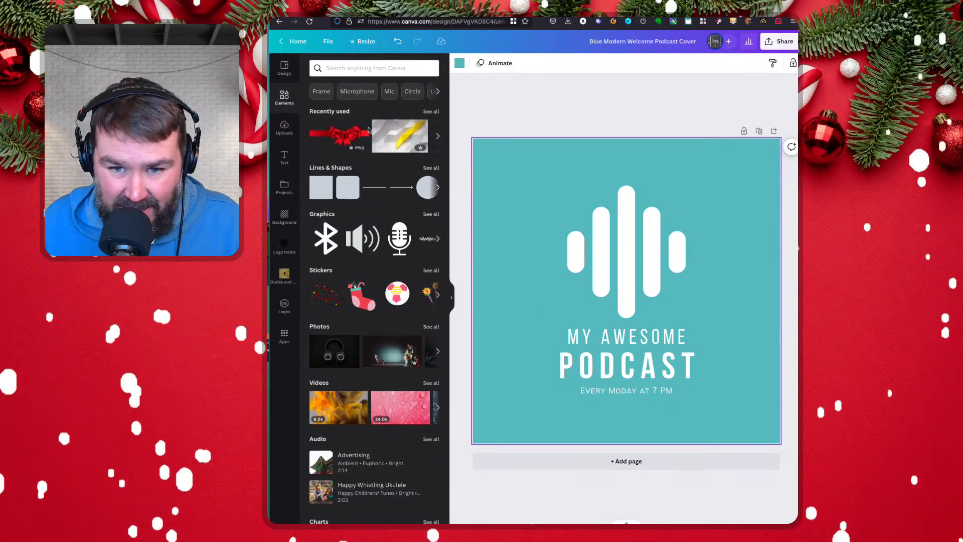
pyautogui.click(357, 65)
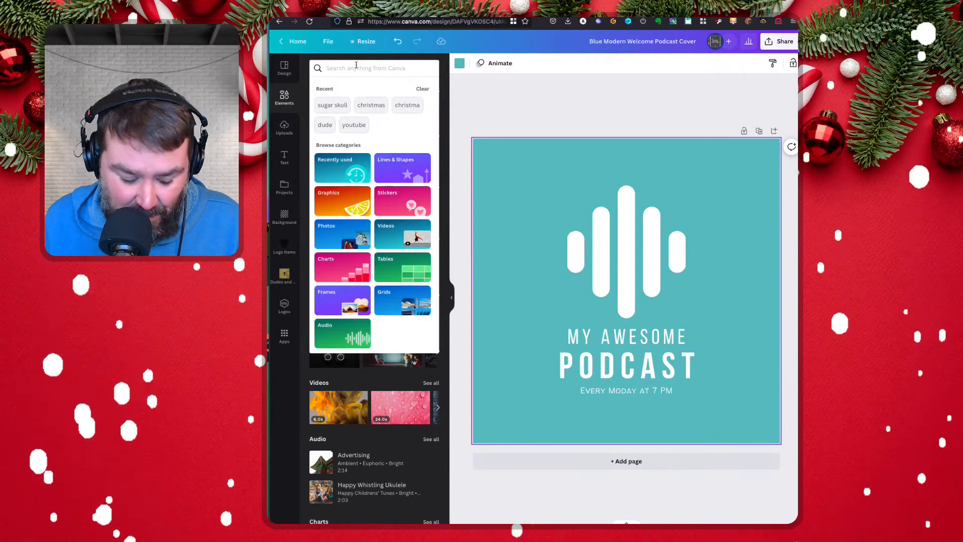
pyautogui.write('rss')
pyautogui.press('Return')
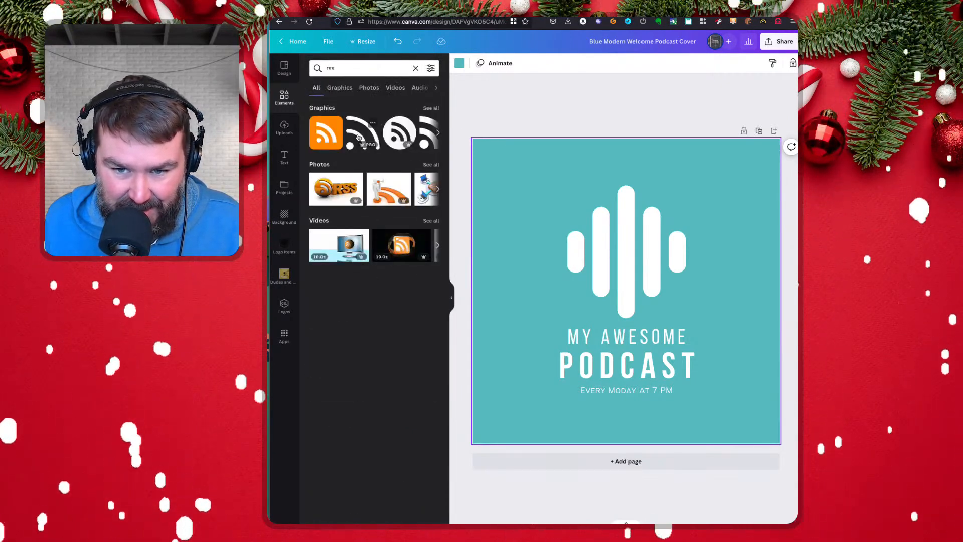
pyautogui.click(360, 140)
pyautogui.moveTo(647, 283); pyautogui.dragTo(556, 371)
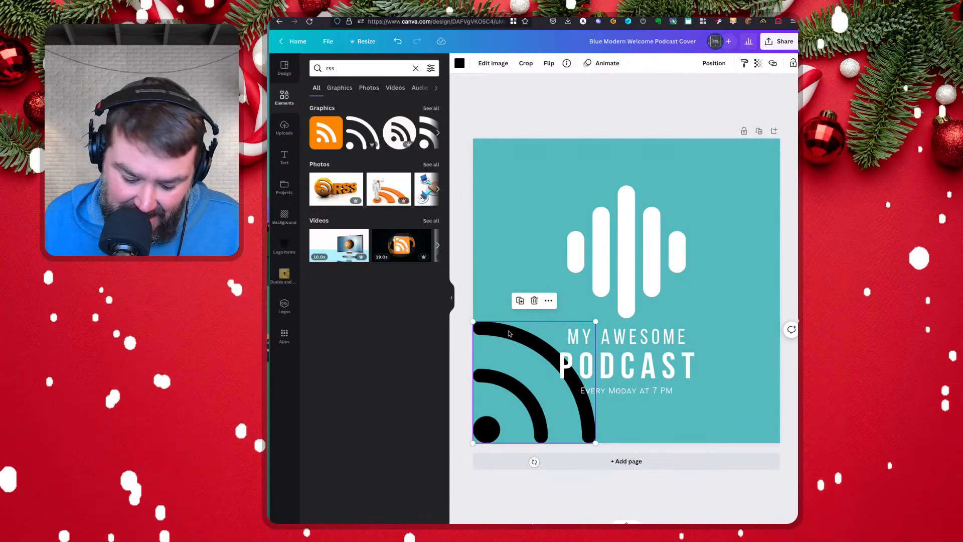
pyautogui.press('Delete')
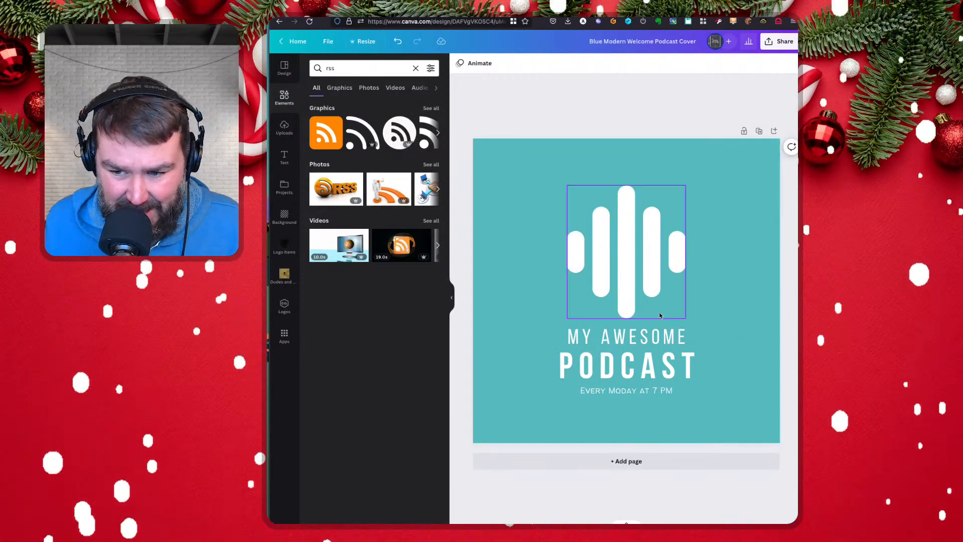
pyautogui.click(416, 68)
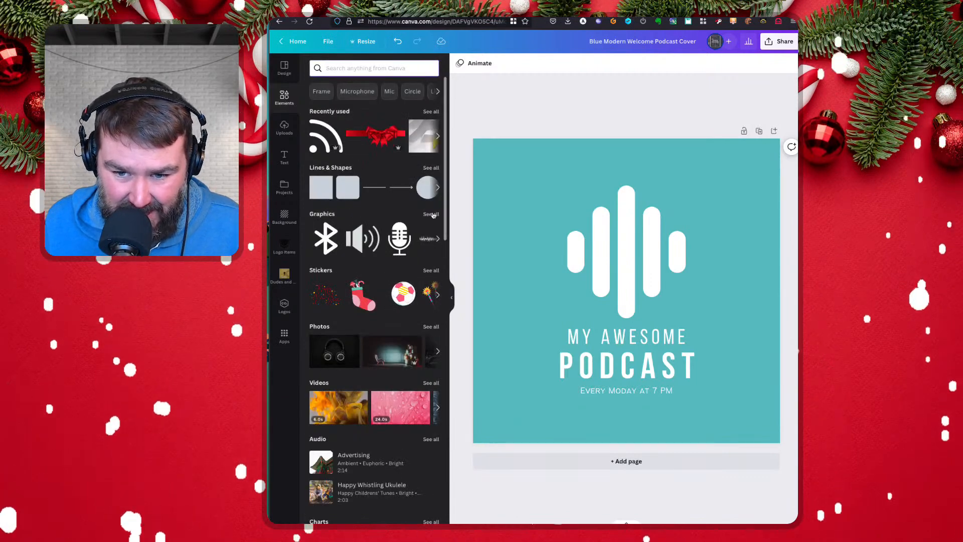
# Add the black audio waveform from the recommended graphics and place it across the middle of the white sound bars
pyautogui.click(324, 214)
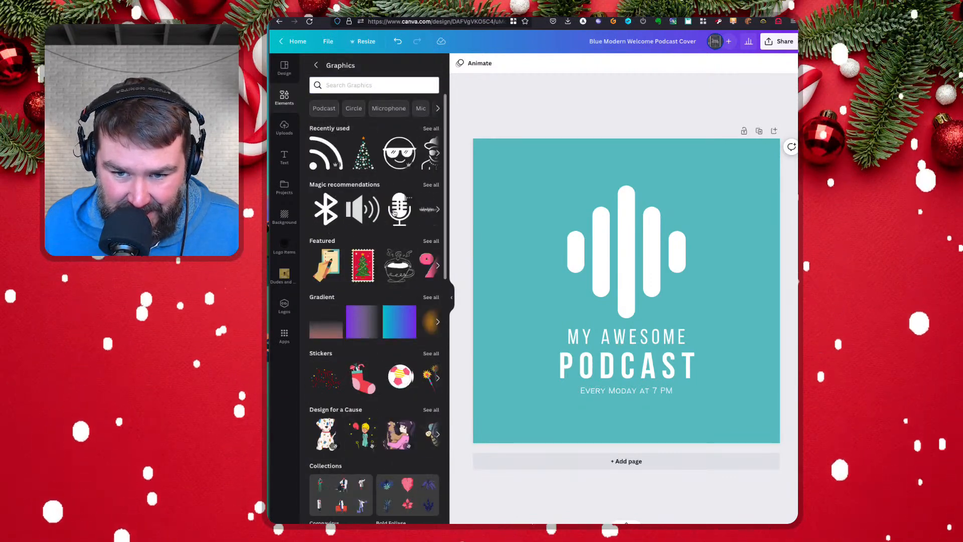
pyautogui.click(421, 207)
pyautogui.moveTo(606, 281); pyautogui.dragTo(609, 247)
pyautogui.click(484, 276)
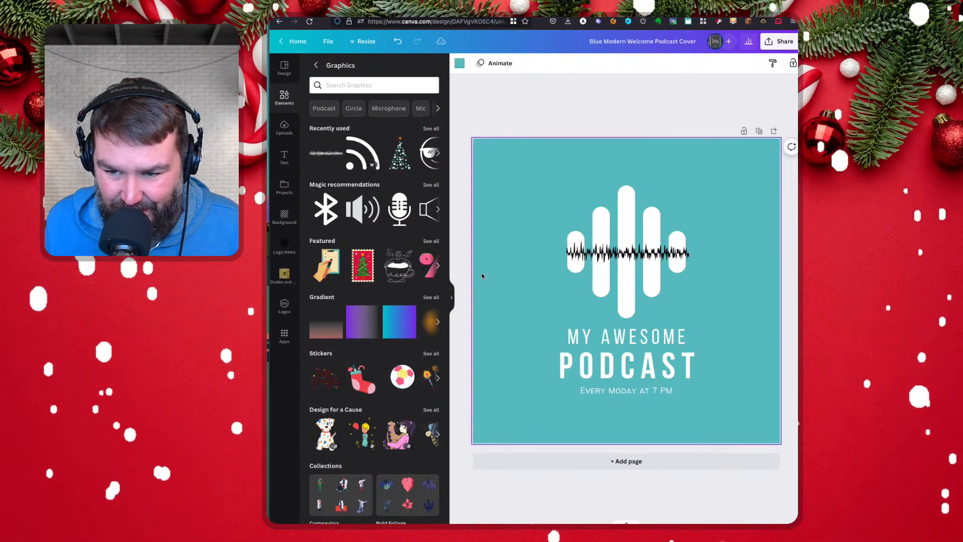
# Resize the waveform graphic to about 1,168 by 201 so it matches the width of the white sound bars
pyautogui.click(684, 254)
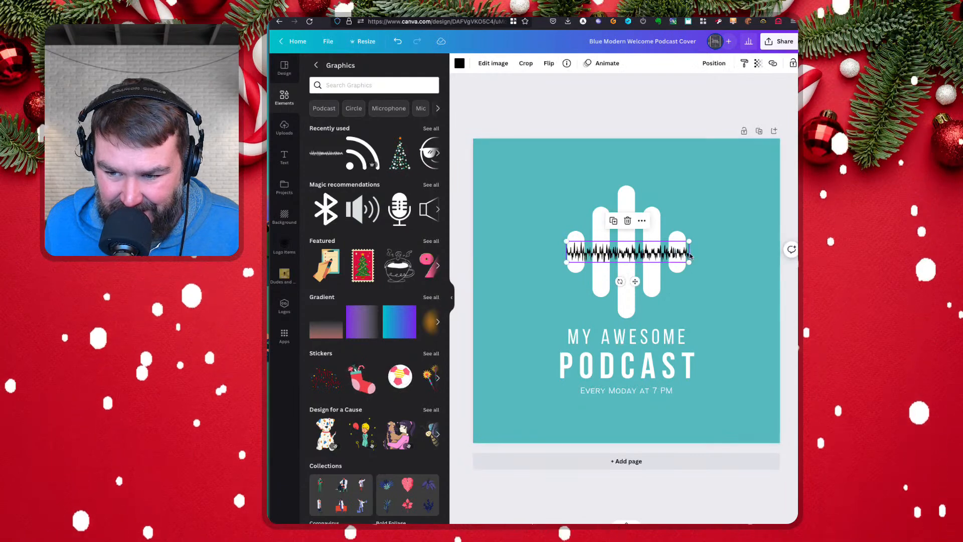
pyautogui.moveTo(689, 263); pyautogui.dragTo(687, 262)
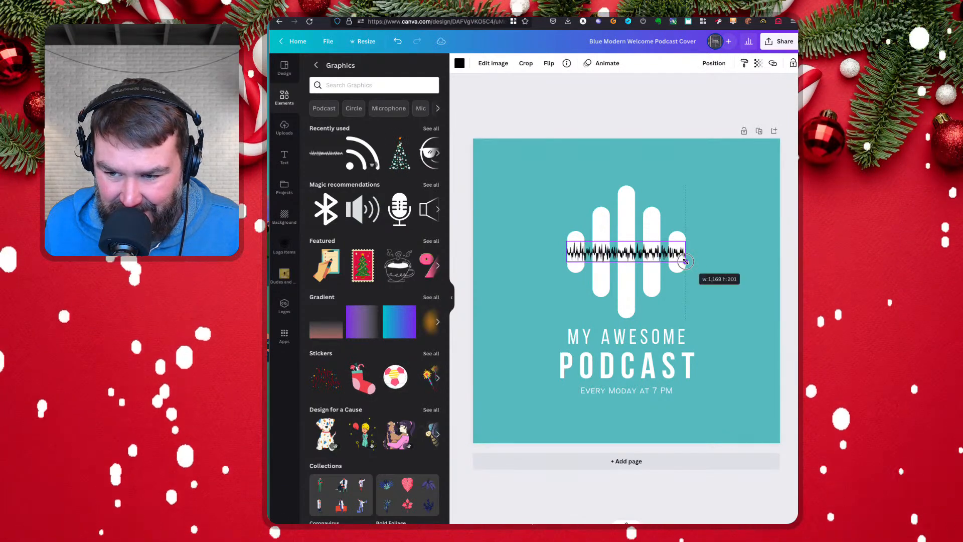
pyautogui.click(554, 275)
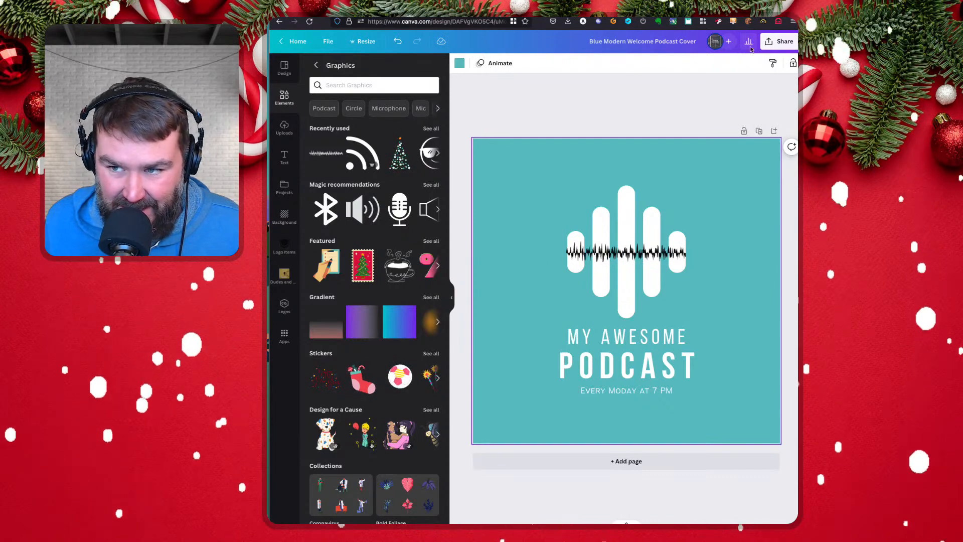
# Review the sharing and download options for the cover design and close them
pyautogui.click(784, 43)
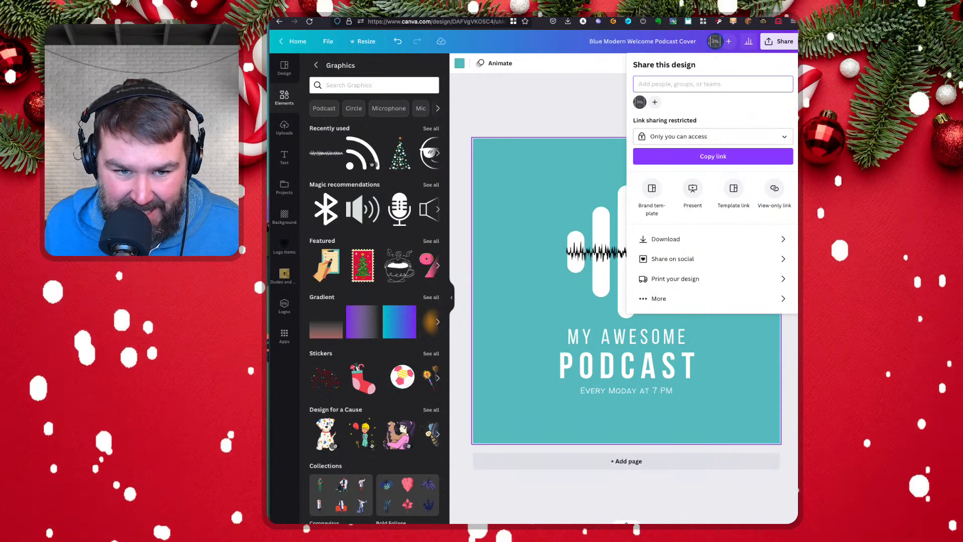
pyautogui.click(504, 107)
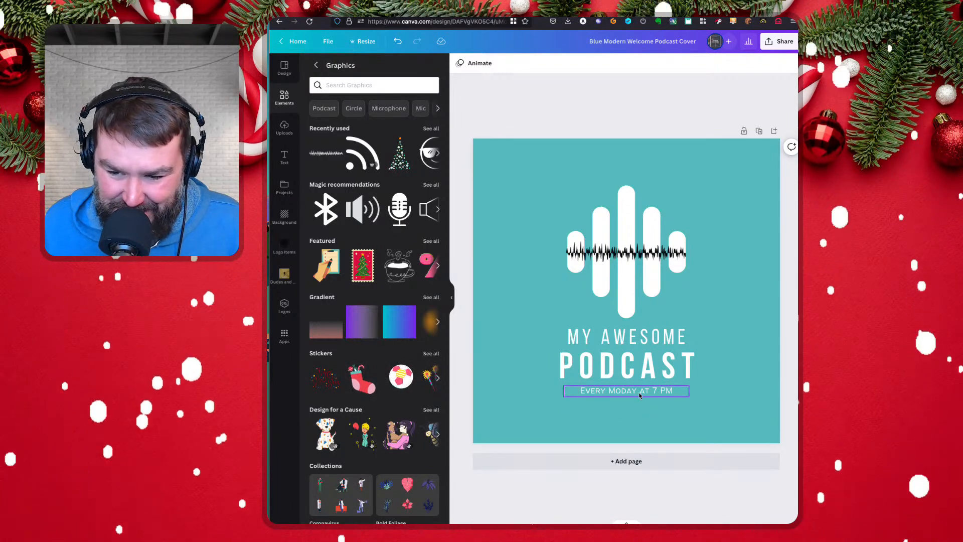
# Increase the font size of the "Every Moday at 7 PM" line beneath the podcast title to 115
pyautogui.click(662, 395)
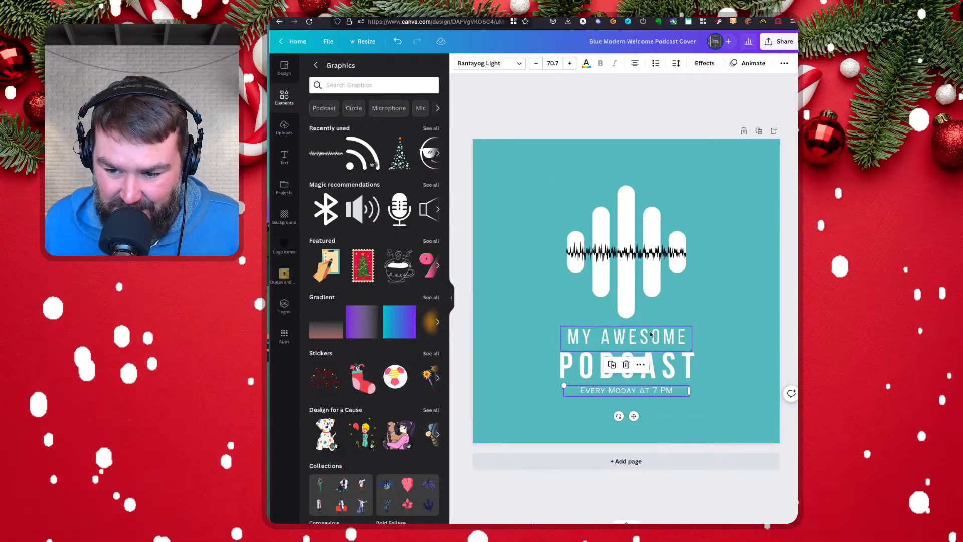
pyautogui.click(570, 63)
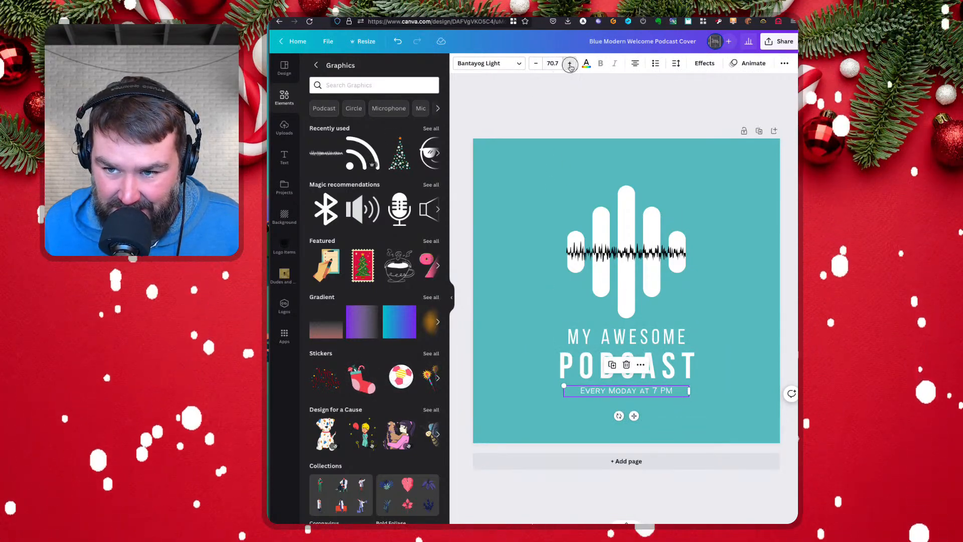
pyautogui.click(569, 63)
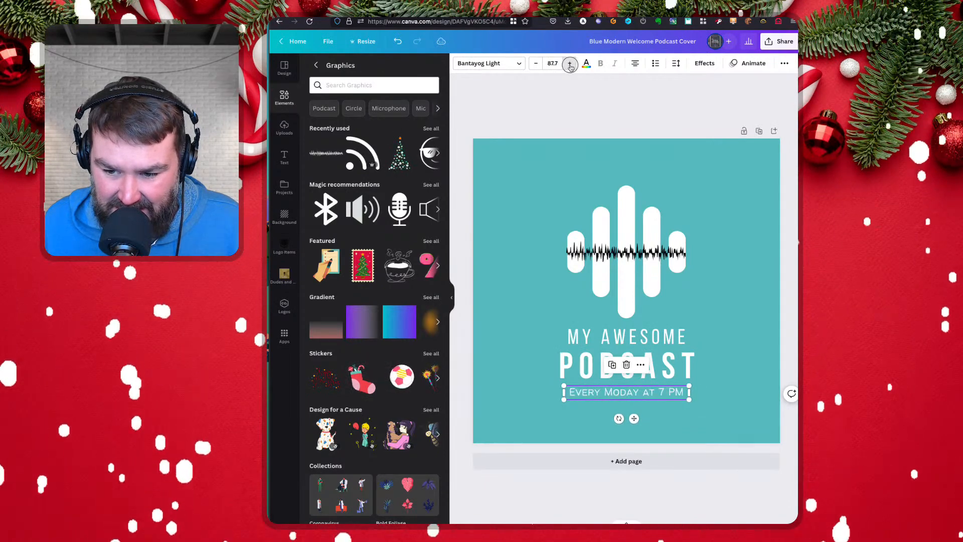
pyautogui.click(570, 63)
pyautogui.click(569, 63)
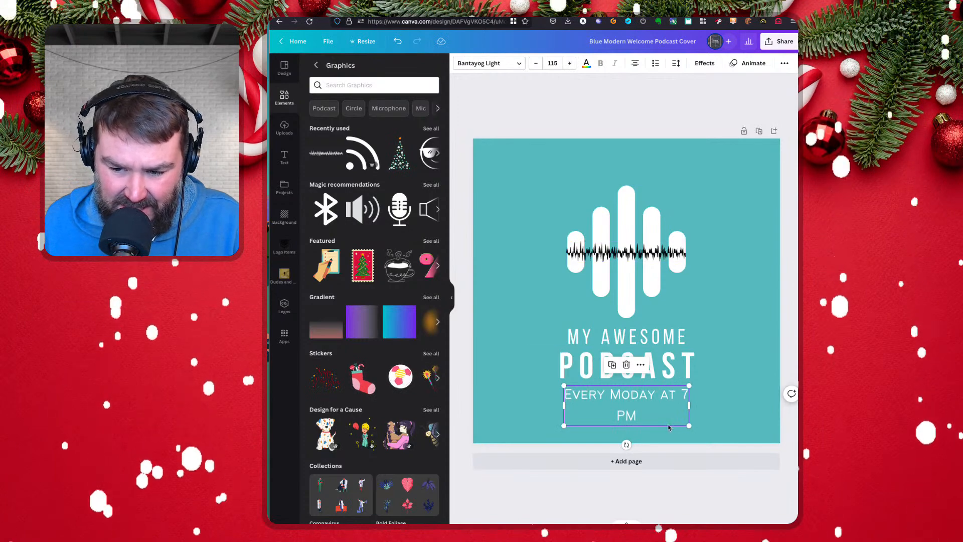
# Widen the "Every Moday at 7 PM" text box to fit on one line and center it beneath the title
pyautogui.moveTo(691, 406); pyautogui.dragTo(728, 404)
pyautogui.click(519, 402)
pyautogui.moveTo(604, 395); pyautogui.dragTo(586, 394)
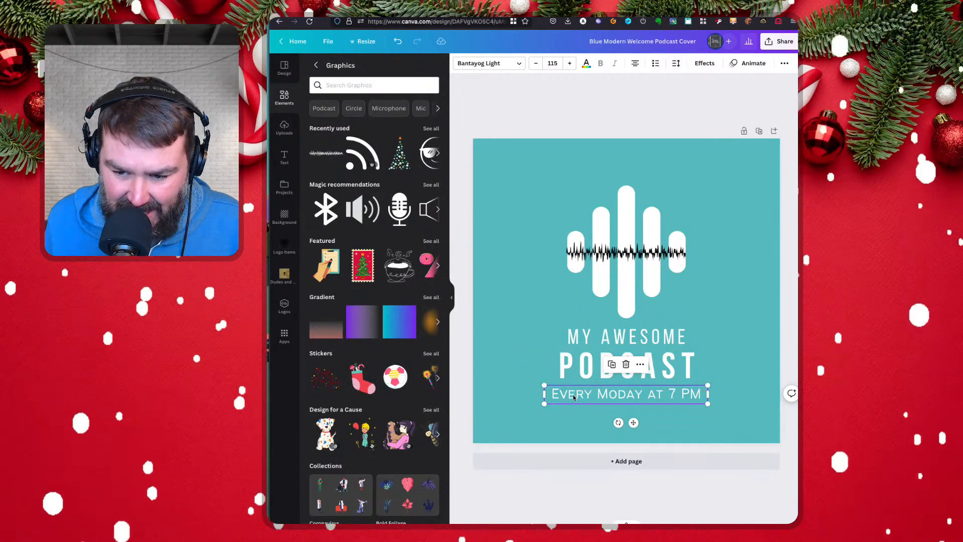
# Move the "Every Moday at 7 PM" line to the cover's upper-left corner and rotate it to run diagonally upward across the corner
pyautogui.moveTo(574, 398); pyautogui.dragTo(520, 209)
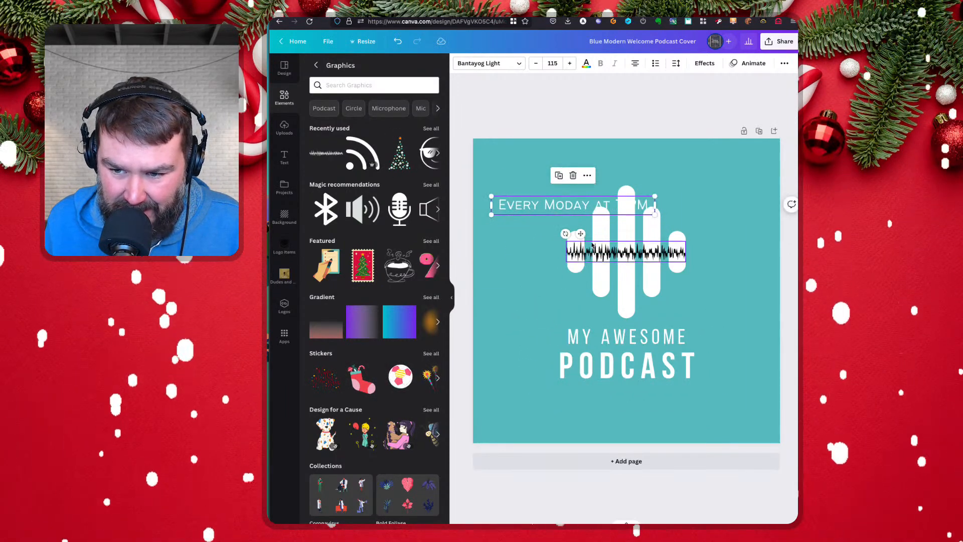
pyautogui.moveTo(567, 234); pyautogui.dragTo(528, 230)
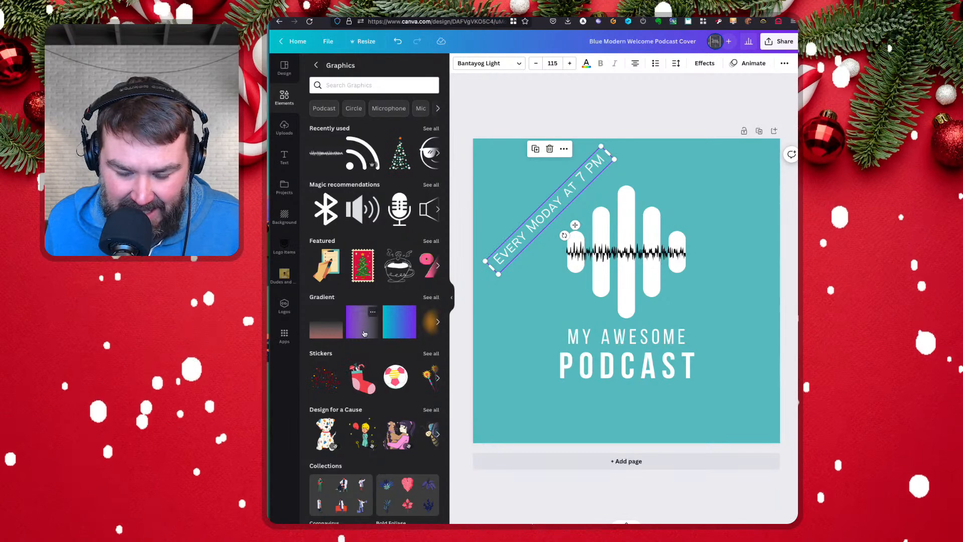
# Open the S4E19 folder inside the Episode Art project folder to view its episode graphics
pyautogui.scroll(-3, 365, 334)
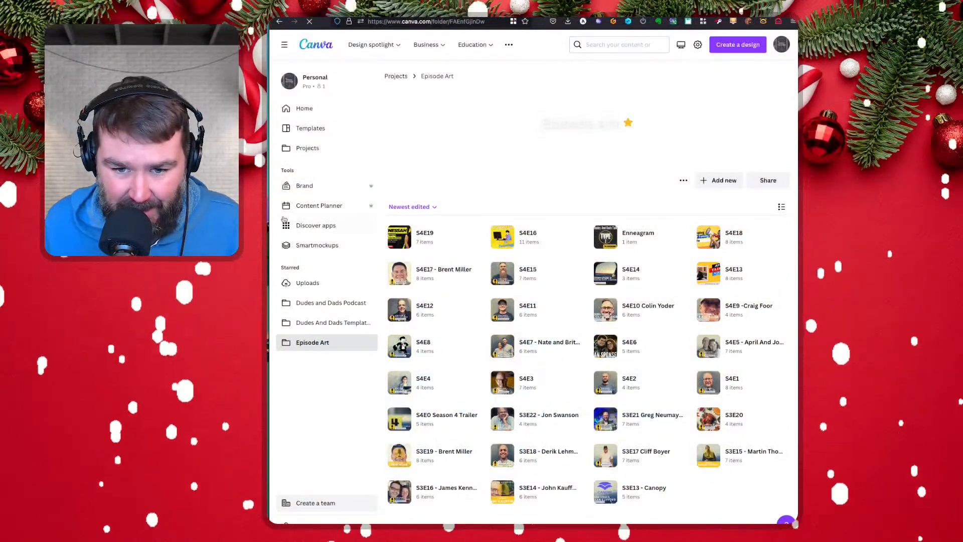
pyautogui.click(423, 236)
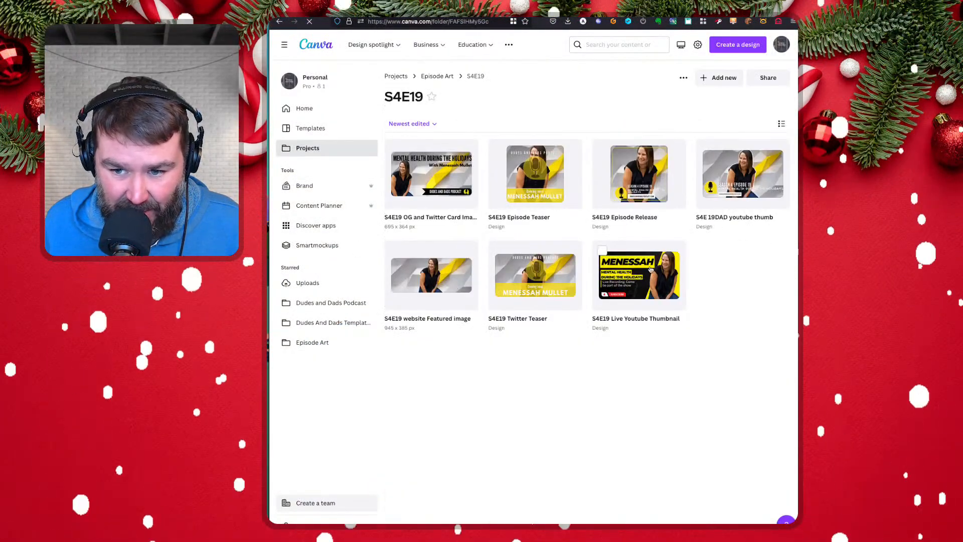